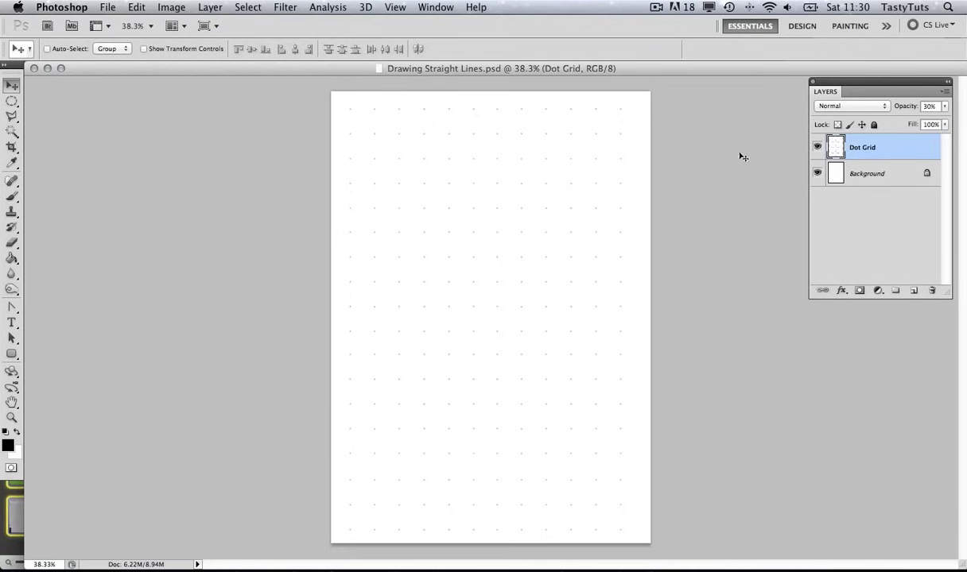
# Hide and re-show the Dot Grid layer, then switch to the Brush tool.
pyautogui.click(818, 148)
pyautogui.click(818, 148)
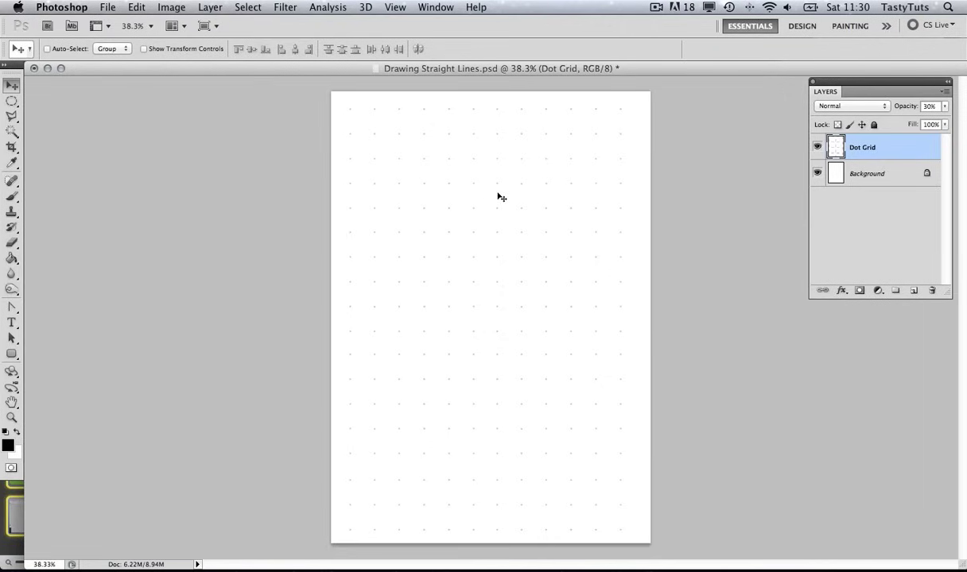
pyautogui.click(11, 198)
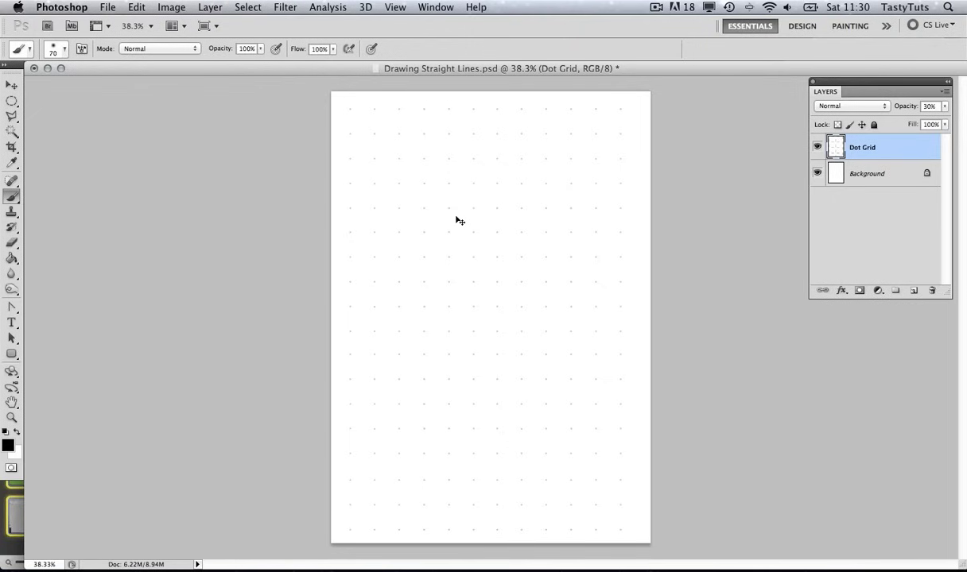
# Add a new empty layer named 'Line example 1' using Cmd+Shift+N.
pyautogui.hotkey('ctrl', 'shift', 'n')
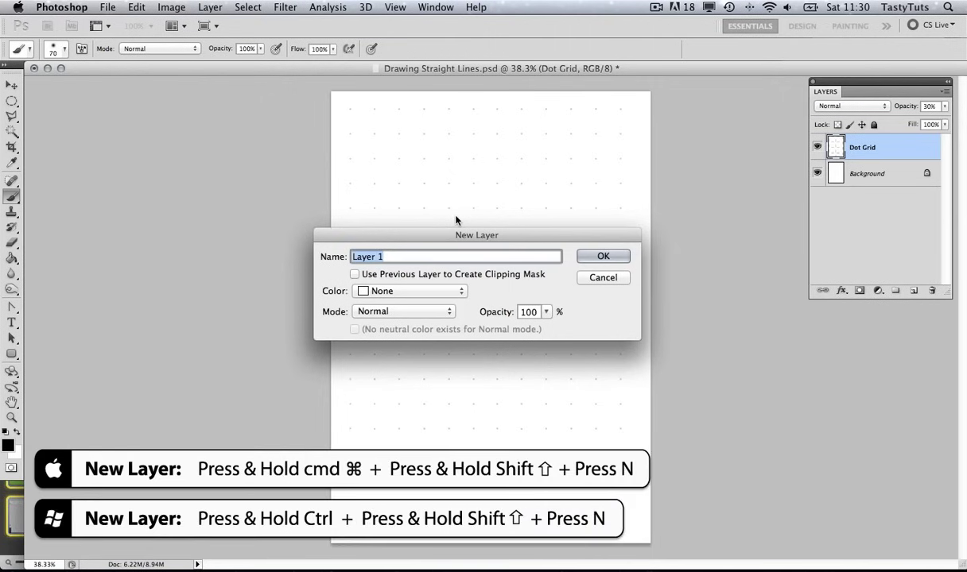
pyautogui.write('Line exa')
pyautogui.write('mple 1')
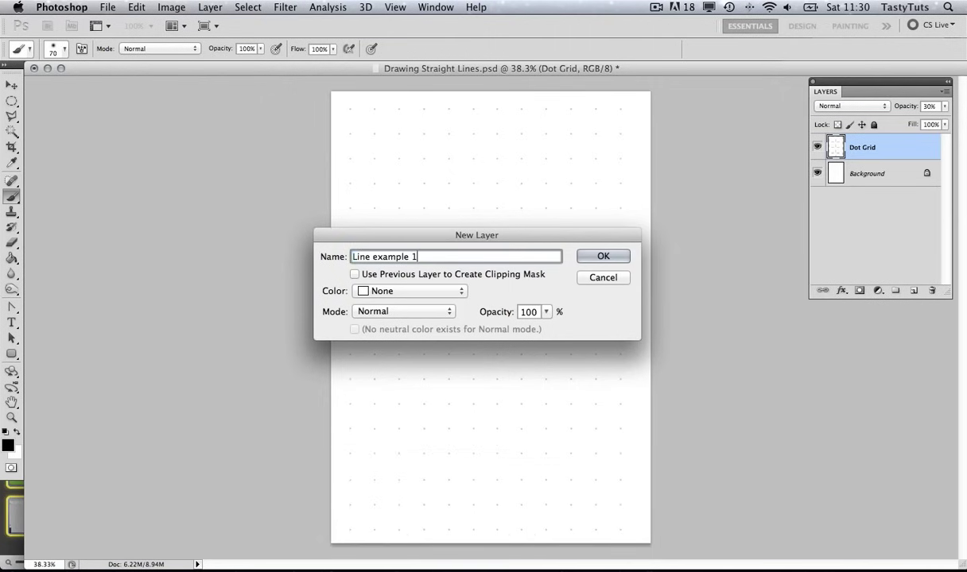
pyautogui.click(590, 255)
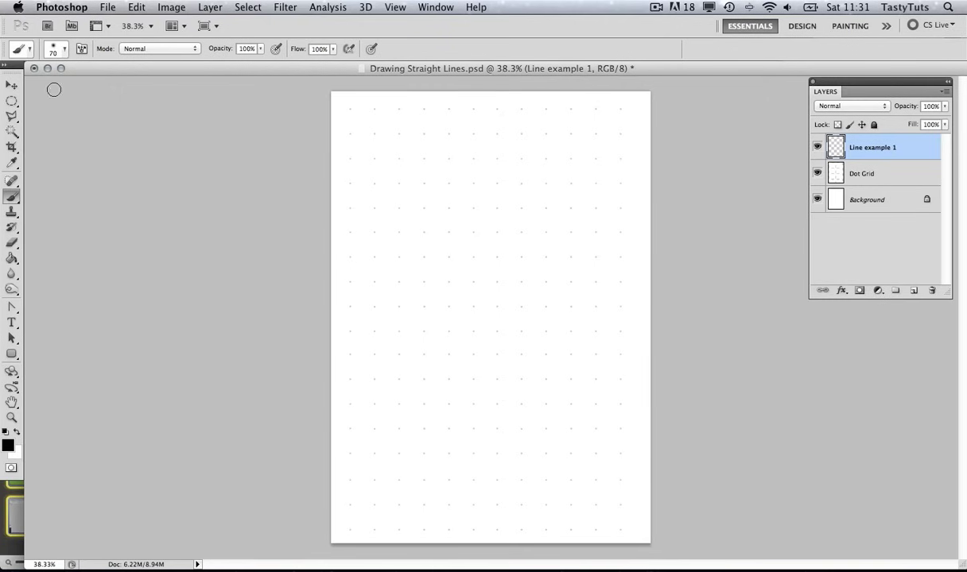
# Show the Brush settings panel, then paint a test stroke and undo it.
pyautogui.click(437, 8)
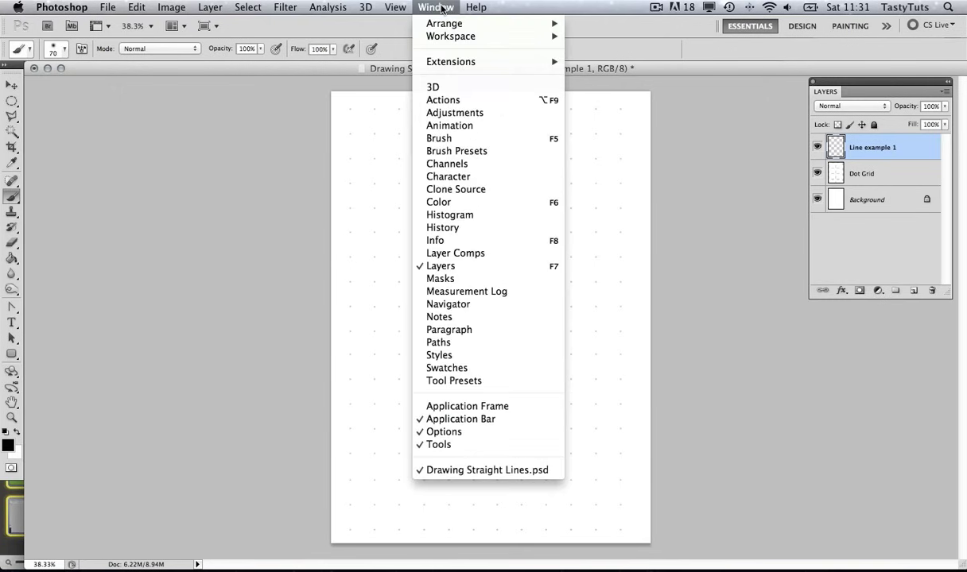
pyautogui.click(442, 139)
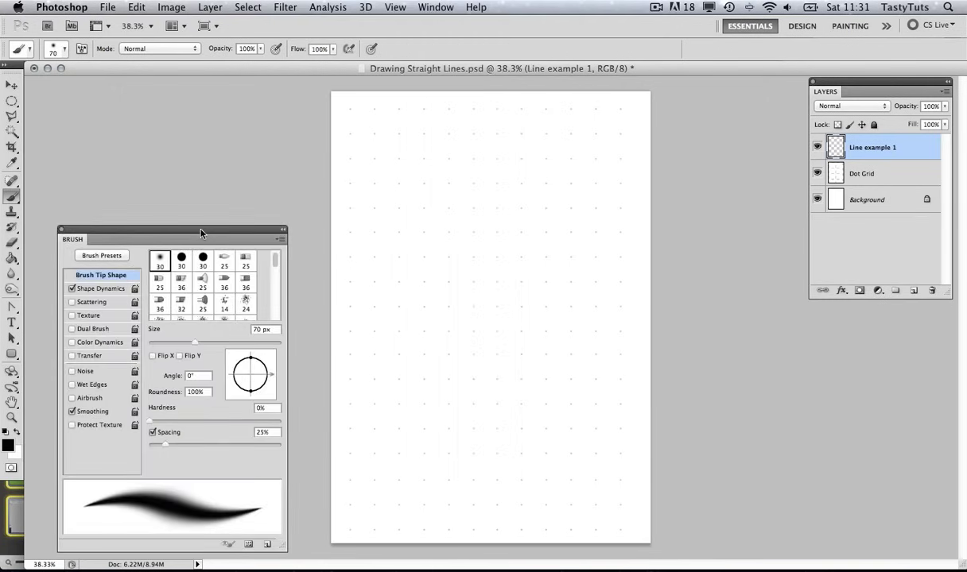
pyautogui.moveTo(189, 229); pyautogui.dragTo(194, 207)
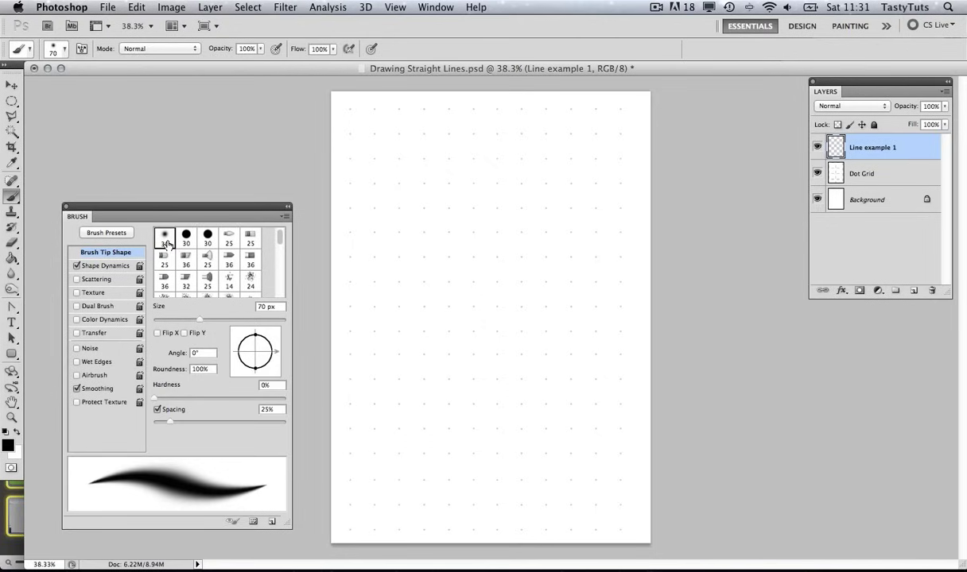
pyautogui.moveTo(427, 210)
pyautogui.mouseDown()
pyautogui.moveTo(516, 218)
pyautogui.moveTo(574, 317)
pyautogui.moveTo(511, 401)
pyautogui.moveTo(495, 404)
pyautogui.mouseUp()
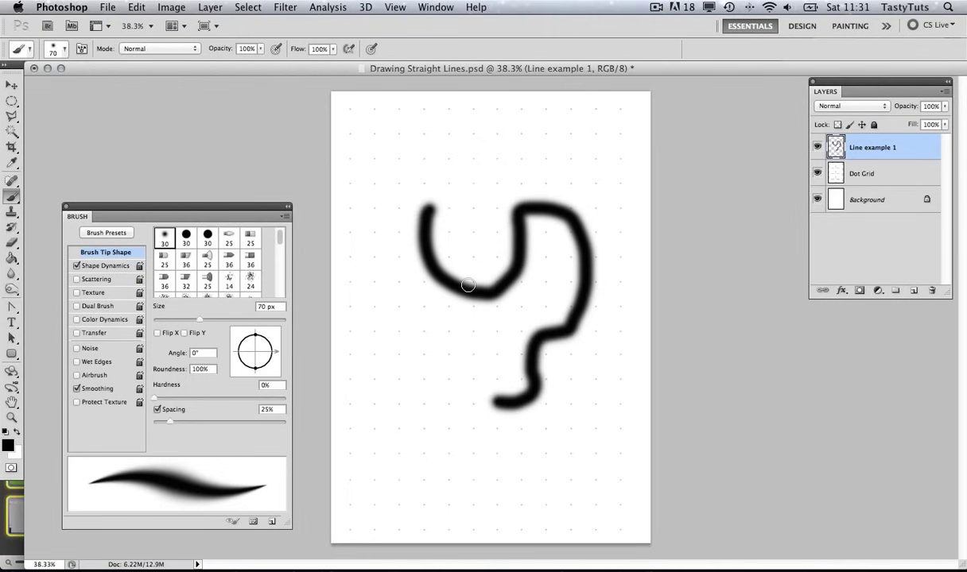
pyautogui.press('super+z')
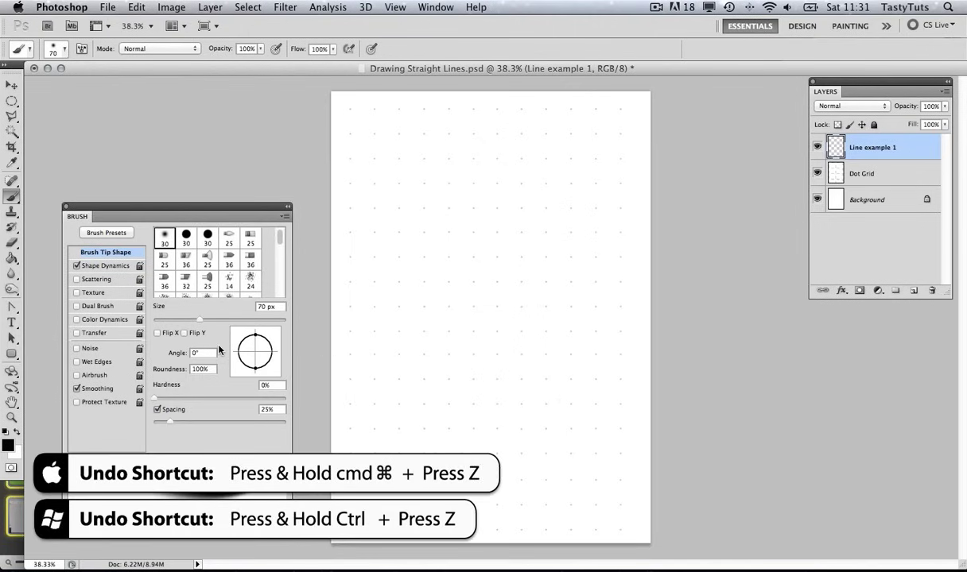
# Choose the hard round 30 brush, set size to 10 px, and paint a squiggle.
pyautogui.click(188, 238)
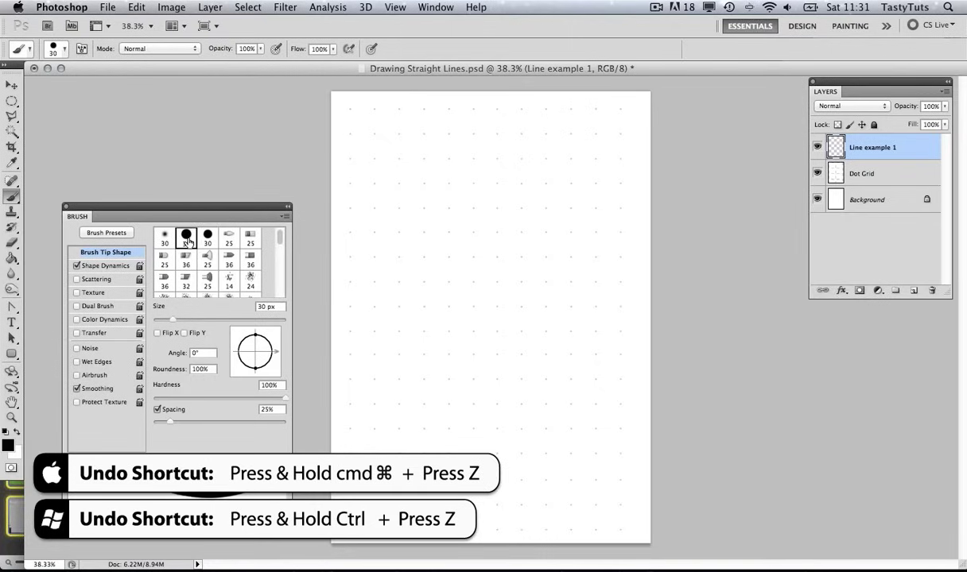
pyautogui.click(256, 307)
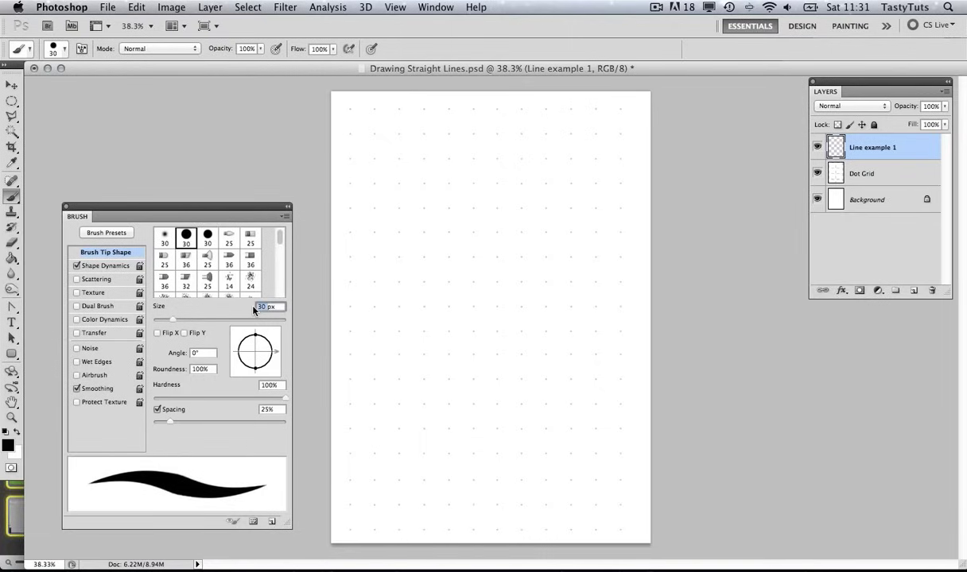
pyautogui.write('10')
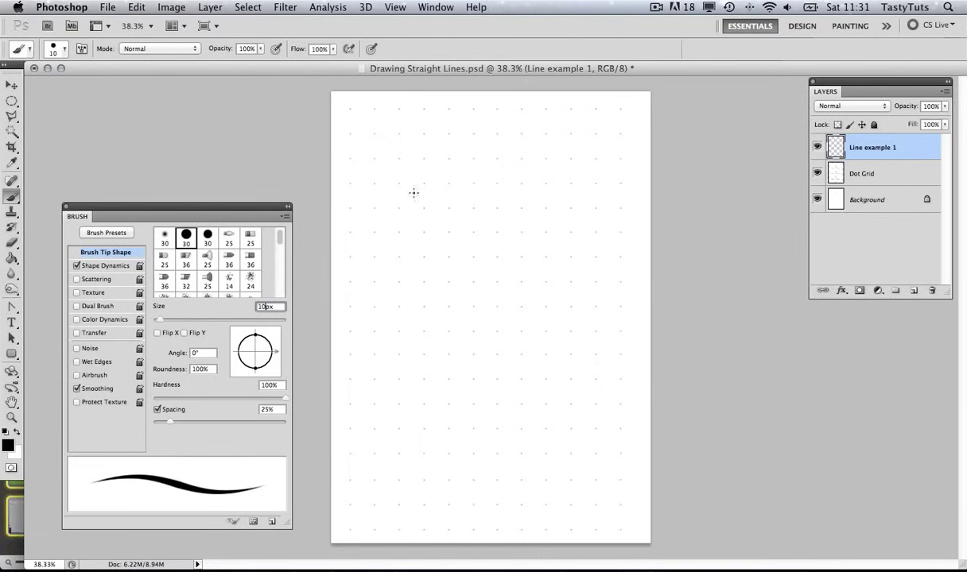
pyautogui.moveTo(403, 188)
pyautogui.mouseDown()
pyautogui.moveTo(487, 186)
pyautogui.moveTo(463, 351)
pyautogui.mouseUp()
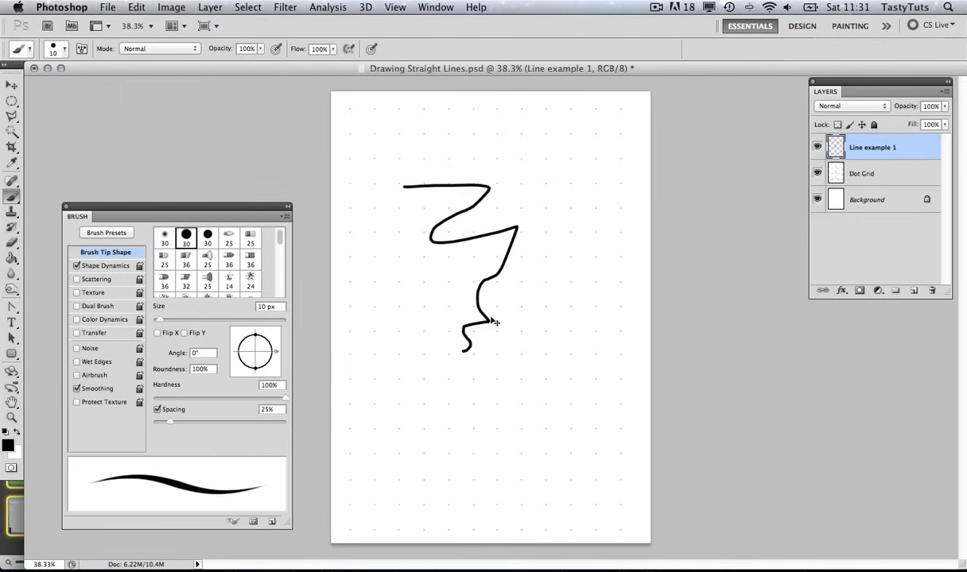
# Undo the squiggle and draw a straight black line along the top row of dots.
pyautogui.hotkey('ctrl', 'z')
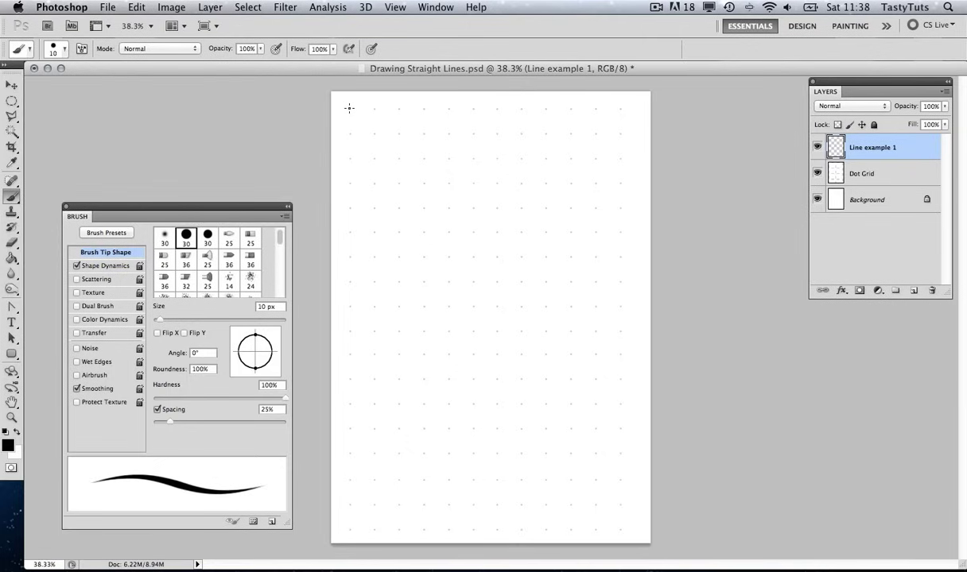
pyautogui.click(349, 108)
pyautogui.keyDown('shift'); pyautogui.click(620, 108); pyautogui.keyUp('shift')
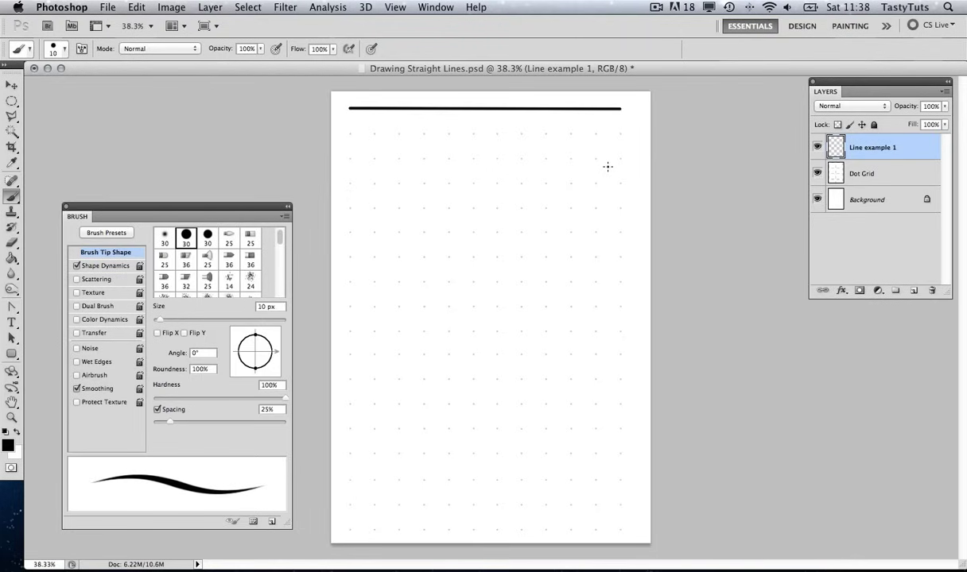
# Use the Move tool to drag the top line down, then back up to the top.
pyautogui.press('v')
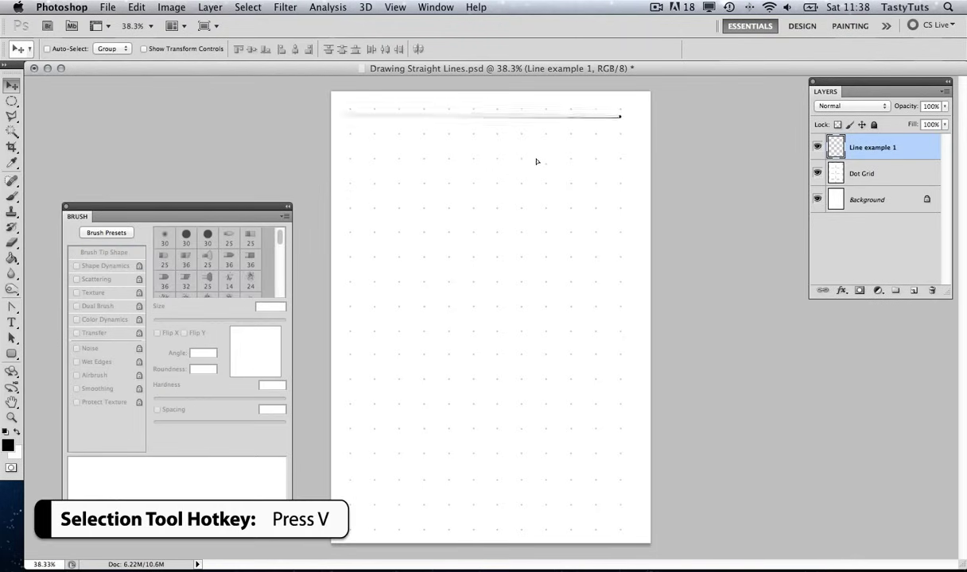
pyautogui.moveTo(537, 162); pyautogui.dragTo(548, 169)
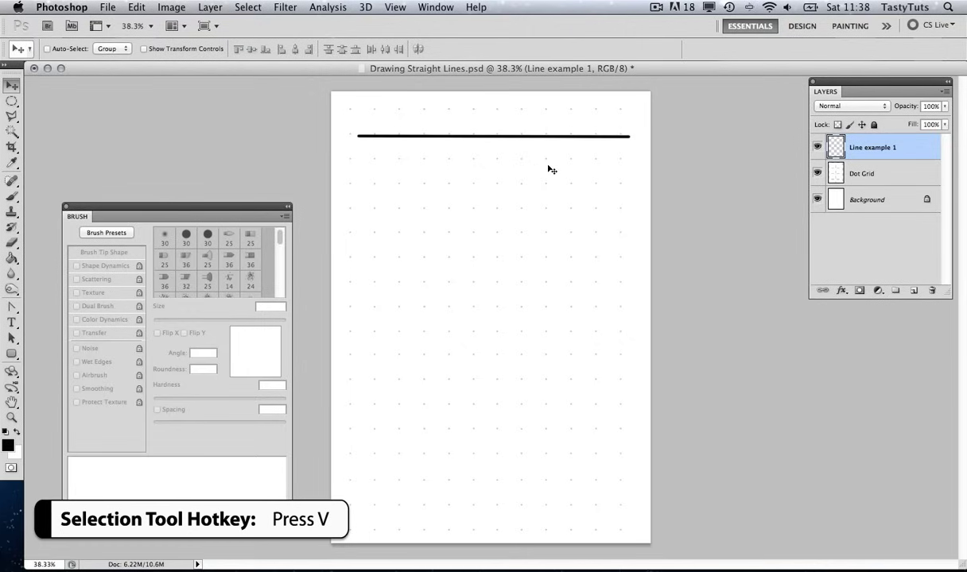
pyautogui.moveTo(551, 169); pyautogui.dragTo(543, 142)
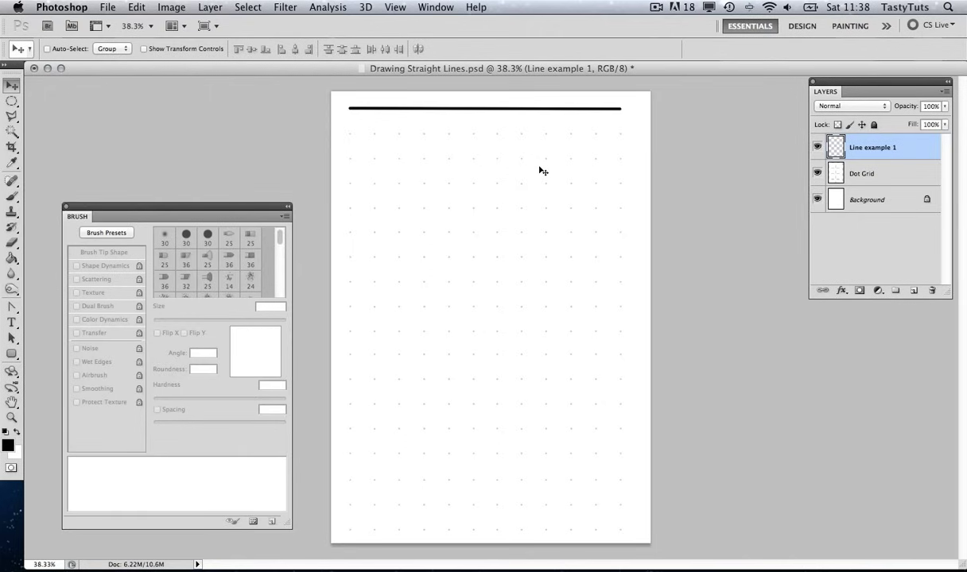
# With the Brush, draw a second straight line sloping down from a left dot to a lower right dot.
pyautogui.press('b')
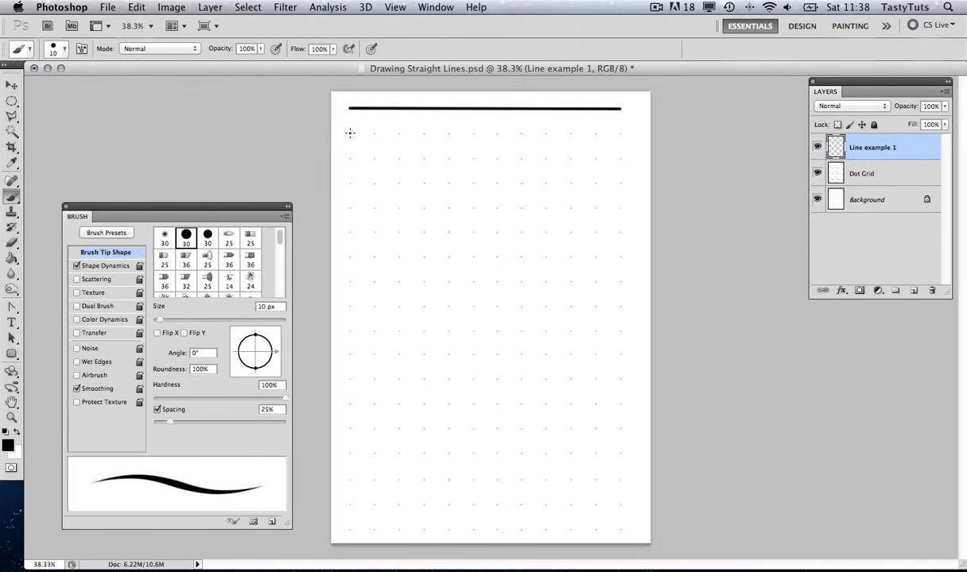
pyautogui.click(350, 133)
pyautogui.keyDown('shift'); pyautogui.click(620, 158); pyautogui.keyUp('shift')
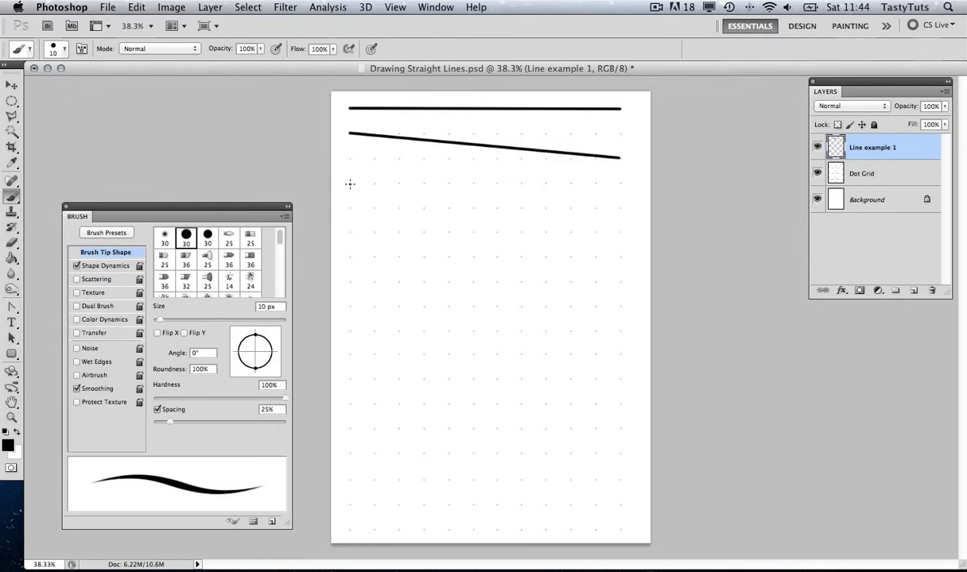
# Start a connected line path: right, down one step, right, diagonally up, then a long slope down-right.
pyautogui.click(350, 183)
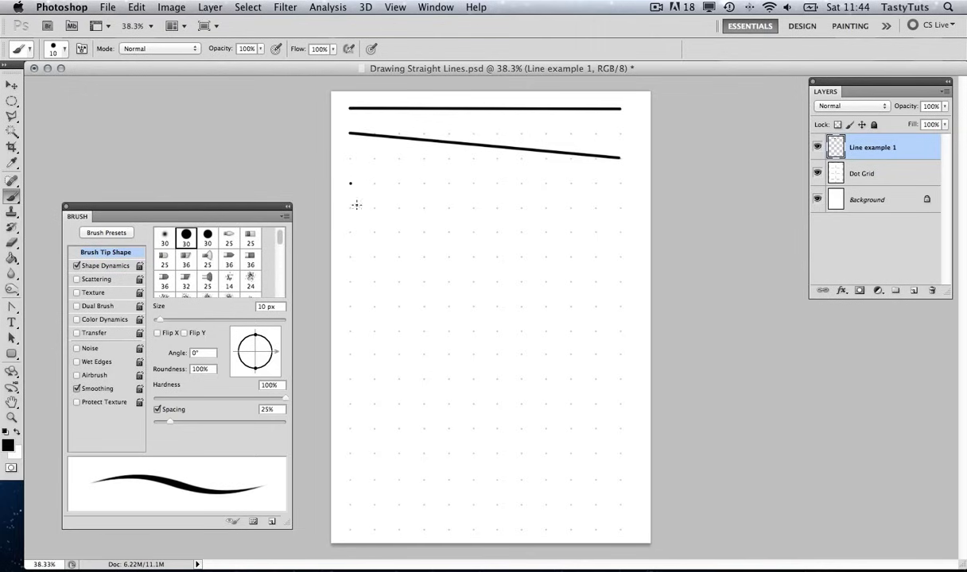
pyautogui.keyDown('shift'); pyautogui.click(424, 183); pyautogui.keyUp('shift')
pyautogui.keyDown('shift'); pyautogui.click(424, 208); pyautogui.keyUp('shift')
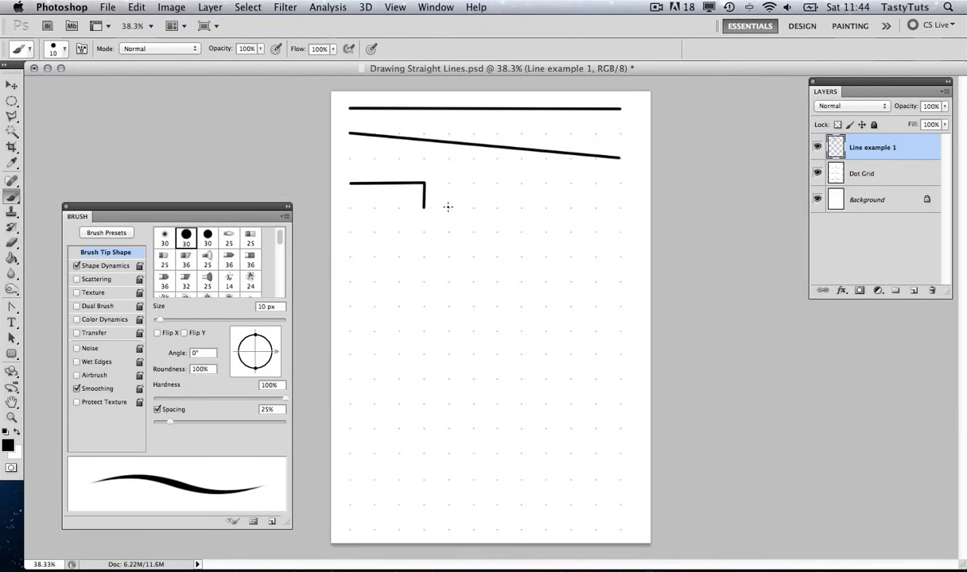
pyautogui.keyDown('shift'); pyautogui.click(449, 207); pyautogui.keyUp('shift')
pyautogui.keyDown('shift'); pyautogui.click(475, 183); pyautogui.keyUp('shift')
pyautogui.keyDown('shift'); pyautogui.click(621, 208); pyautogui.keyUp('shift')
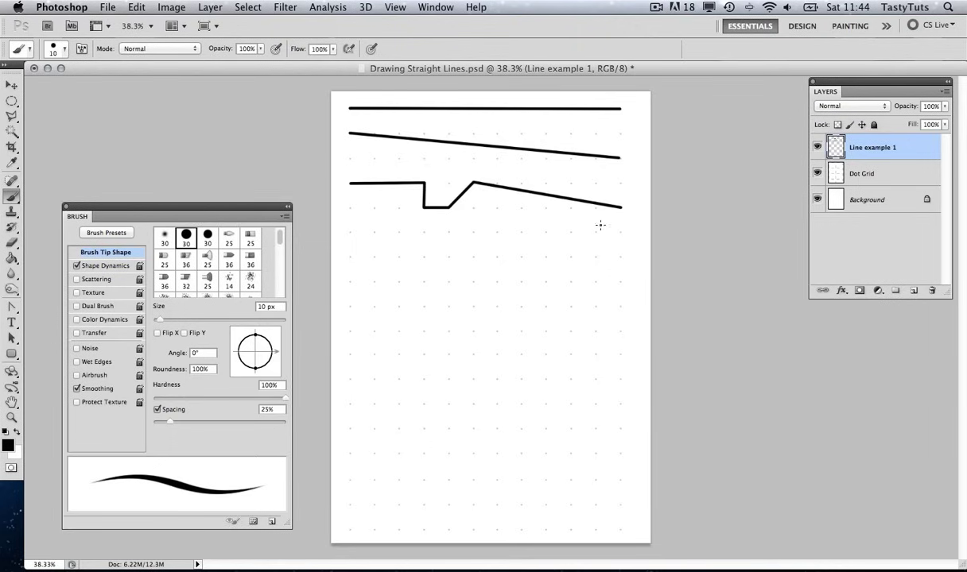
# Continue the path back left along a lower row, down, diagonally down and up, then right.
pyautogui.keyDown('shift'); pyautogui.click(596, 232); pyautogui.keyUp('shift')
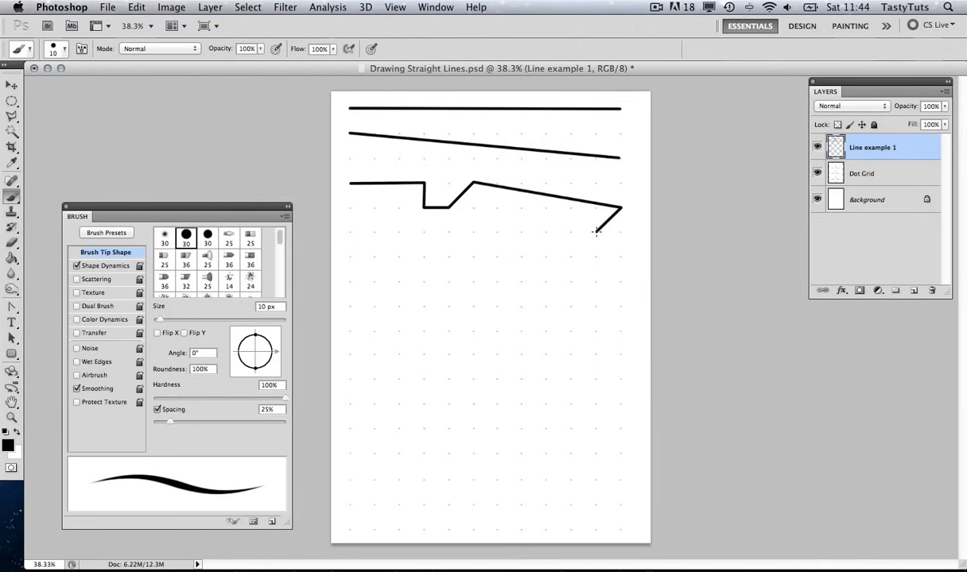
pyautogui.keyDown('shift'); pyautogui.click(521, 232); pyautogui.keyUp('shift')
pyautogui.keyDown('shift'); pyautogui.click(375, 232); pyautogui.keyUp('shift')
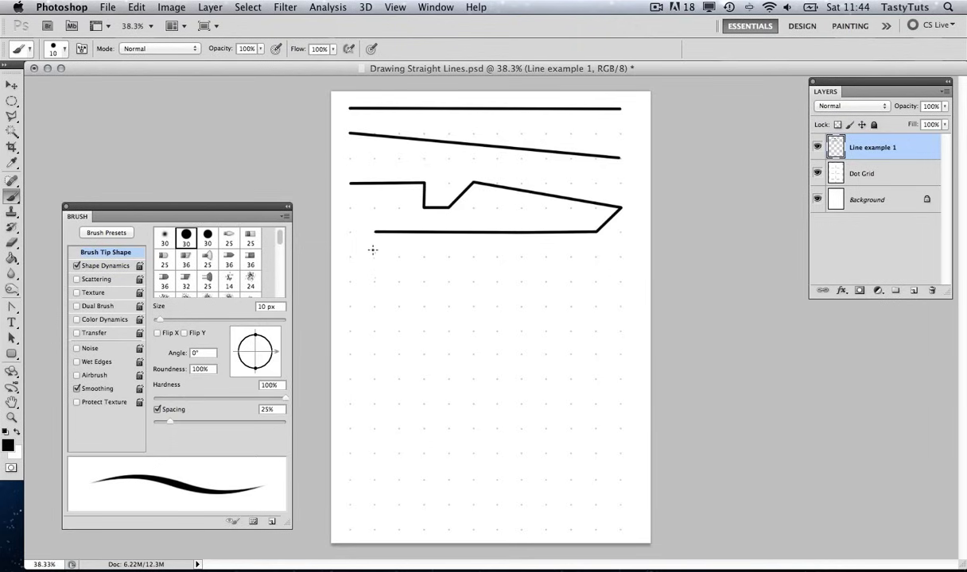
pyautogui.keyDown('shift'); pyautogui.click(375, 255); pyautogui.keyUp('shift')
pyautogui.keyDown('shift'); pyautogui.click(399, 282); pyautogui.keyUp('shift')
pyautogui.keyDown('shift'); pyautogui.click(424, 256); pyautogui.keyUp('shift')
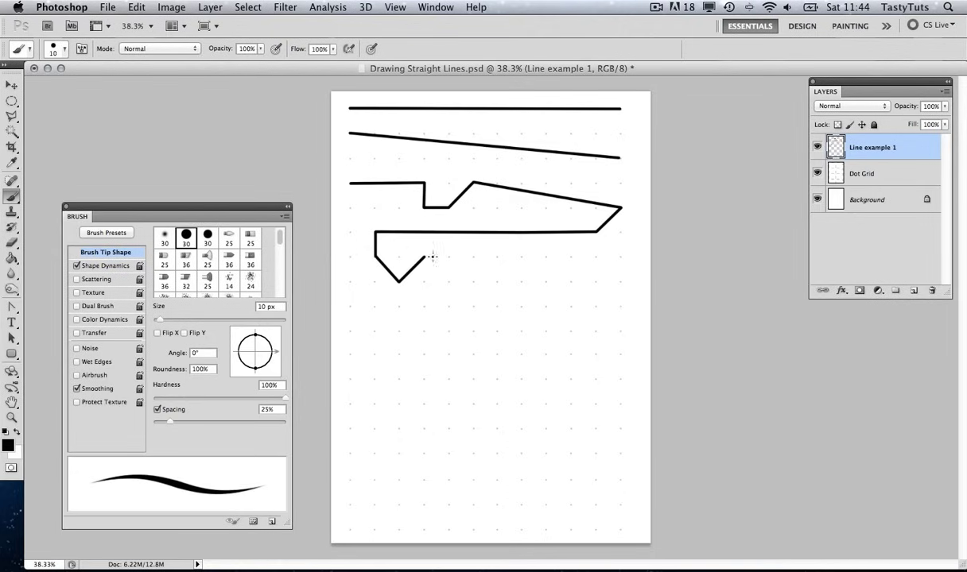
pyautogui.keyDown('shift'); pyautogui.click(497, 256); pyautogui.keyUp('shift')
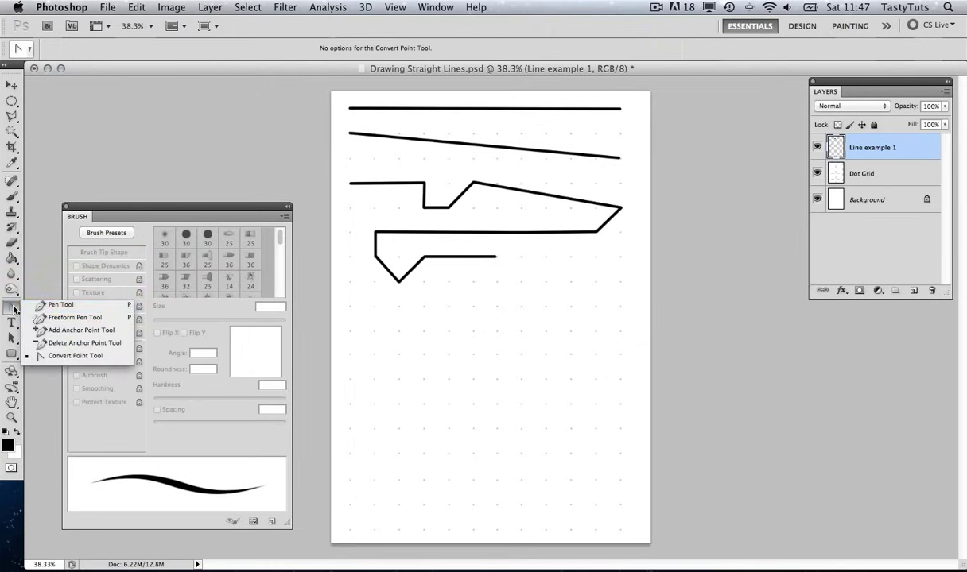
# Select the Pen Tool and begin a new layer named 'Line example 2'.
pyautogui.moveTo(13, 309); pyautogui.dragTo(38, 294)
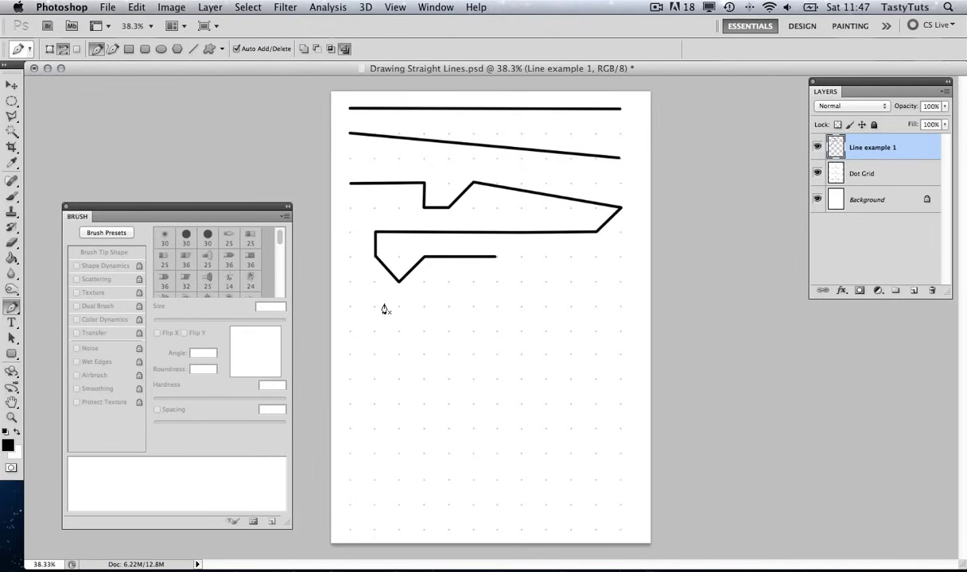
pyautogui.press('super+shift+n')
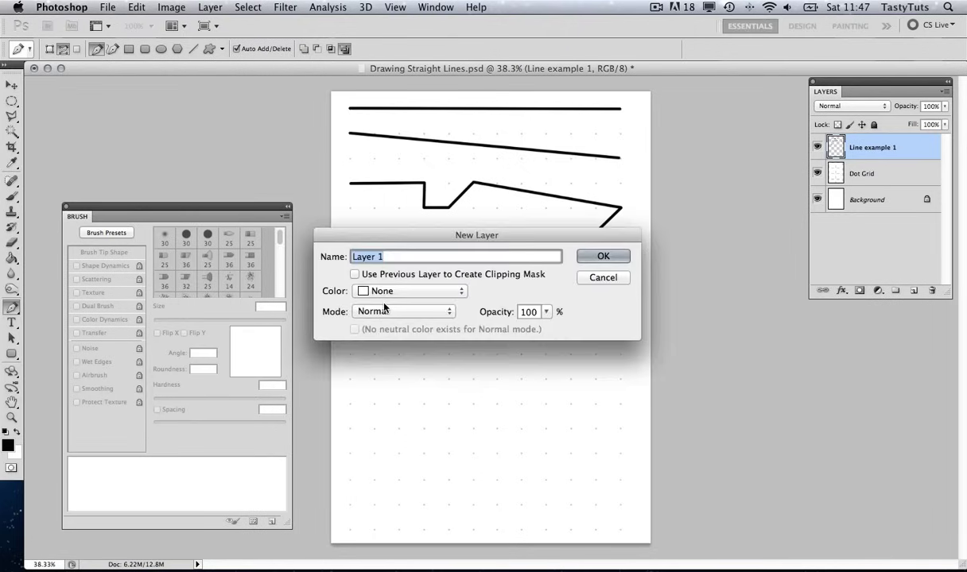
pyautogui.write('Li')
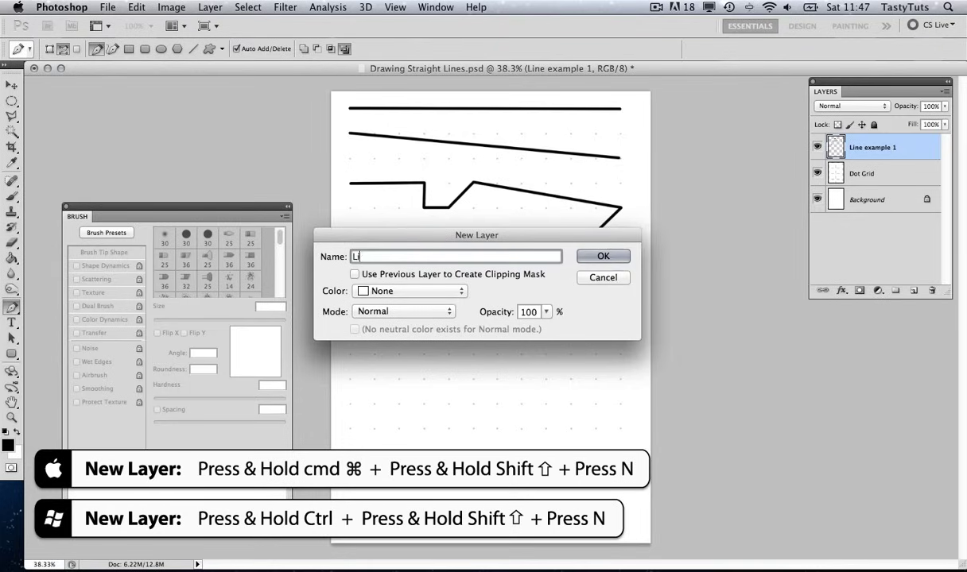
pyautogui.write('ne example ')
pyautogui.write('2')
# Create the Line example 2 layer and start a pen path with straight and diagonal anchors on grid dots.
pyautogui.click(594, 256)
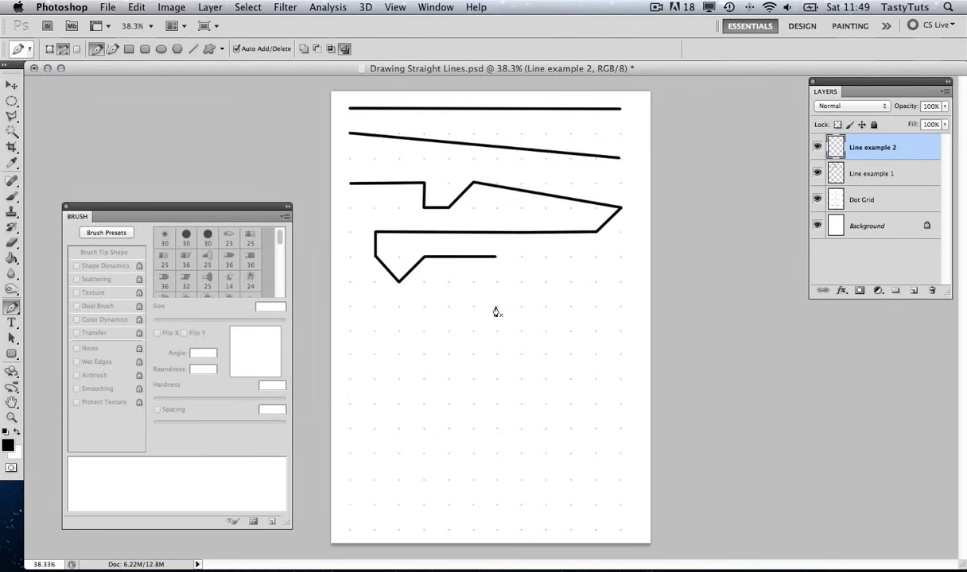
pyautogui.click(350, 332)
pyautogui.click(448, 332)
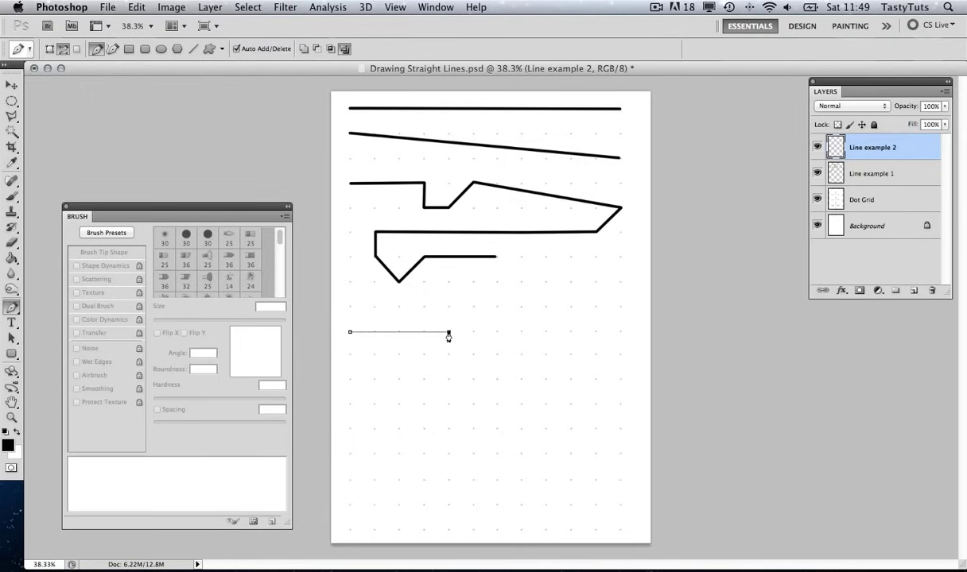
pyautogui.click(448, 383)
pyautogui.click(546, 283)
pyautogui.click(545, 405)
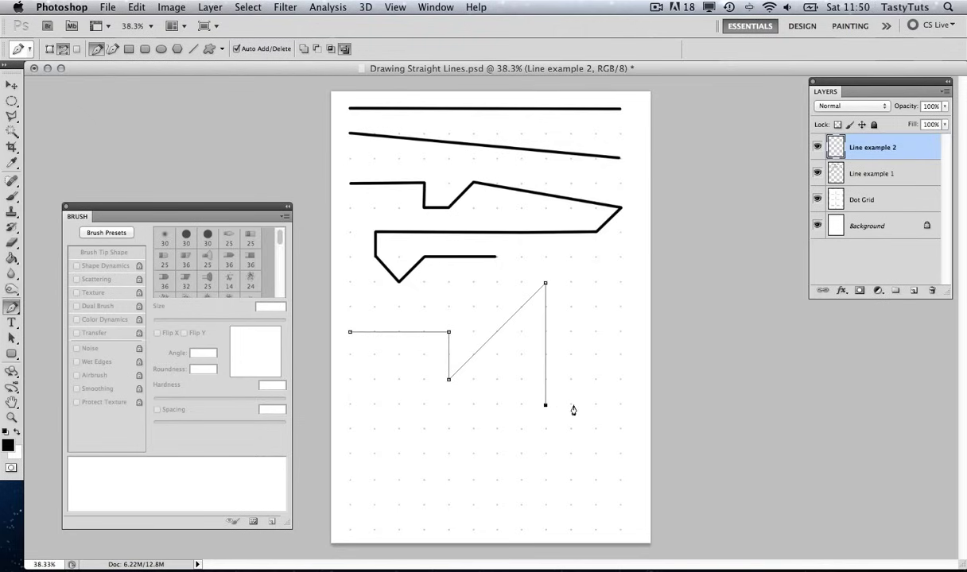
pyautogui.click(593, 405)
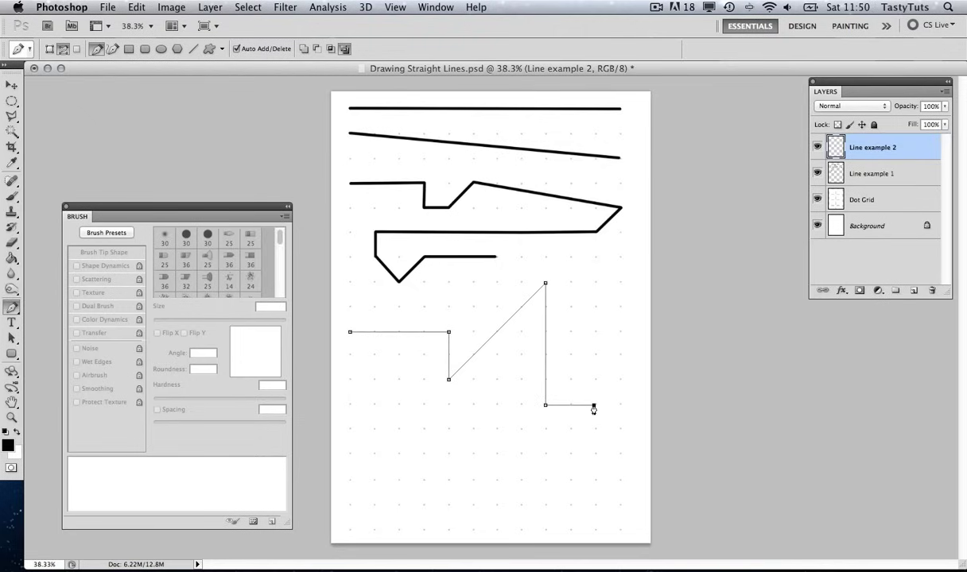
# Extend the pen path through the lower rows, finishing with a run right along the bottom.
pyautogui.click(593, 453)
pyautogui.click(494, 454)
pyautogui.click(449, 429)
pyautogui.click(399, 454)
pyautogui.click(350, 453)
pyautogui.click(349, 503)
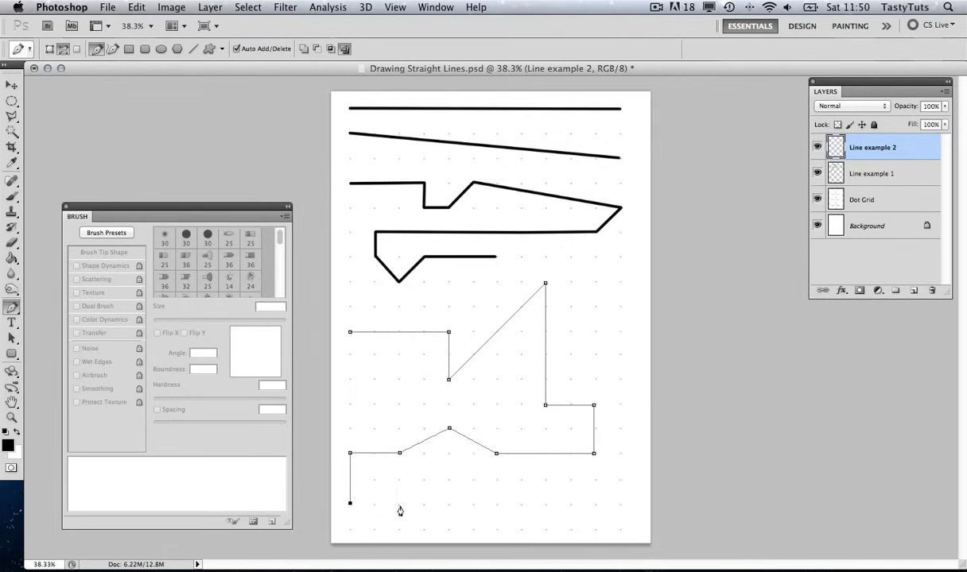
pyautogui.click(621, 503)
# Switch to the Brush and set its size to 20 px in the Brush panel.
pyautogui.press('b')
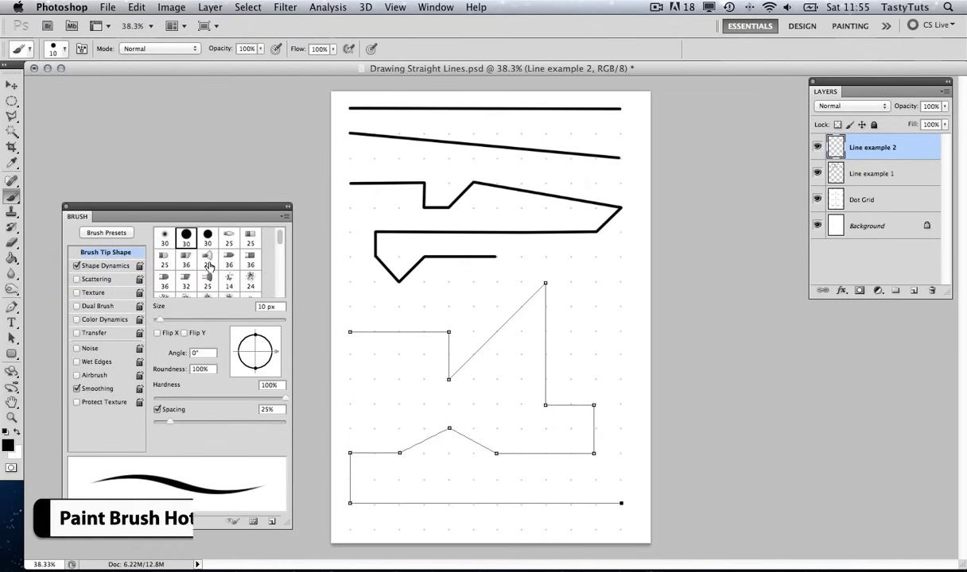
pyautogui.moveTo(152, 208); pyautogui.dragTo(145, 202)
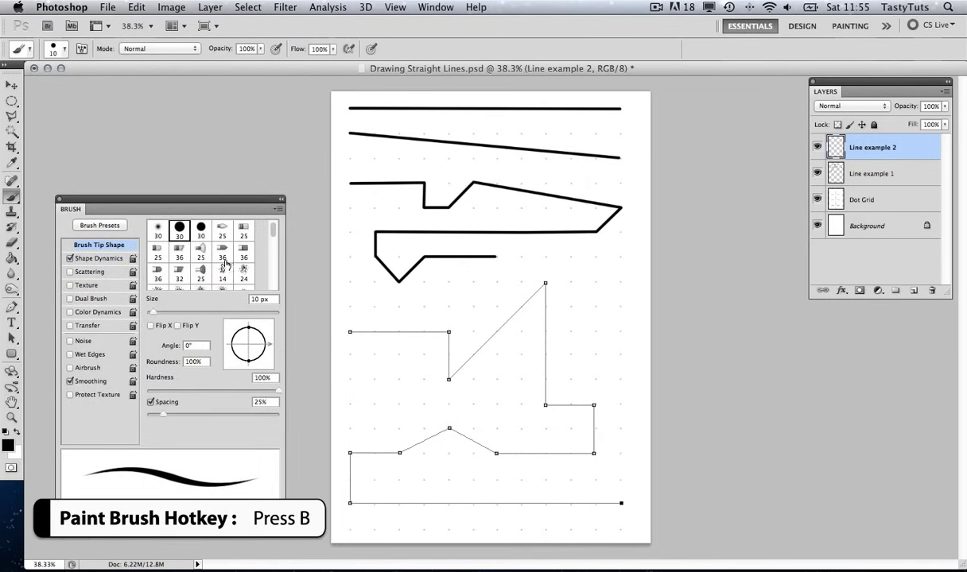
pyautogui.doubleClick(253, 299)
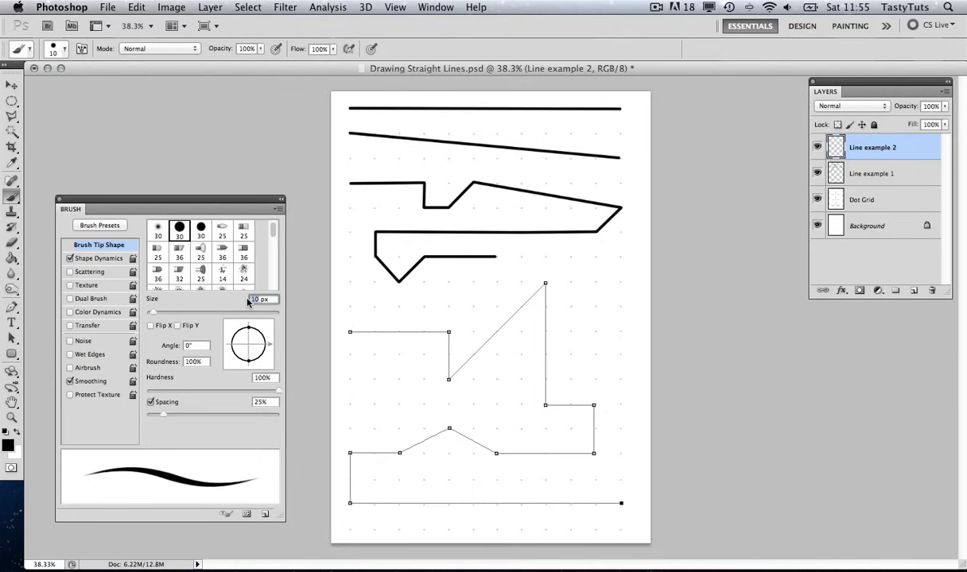
pyautogui.write('20')
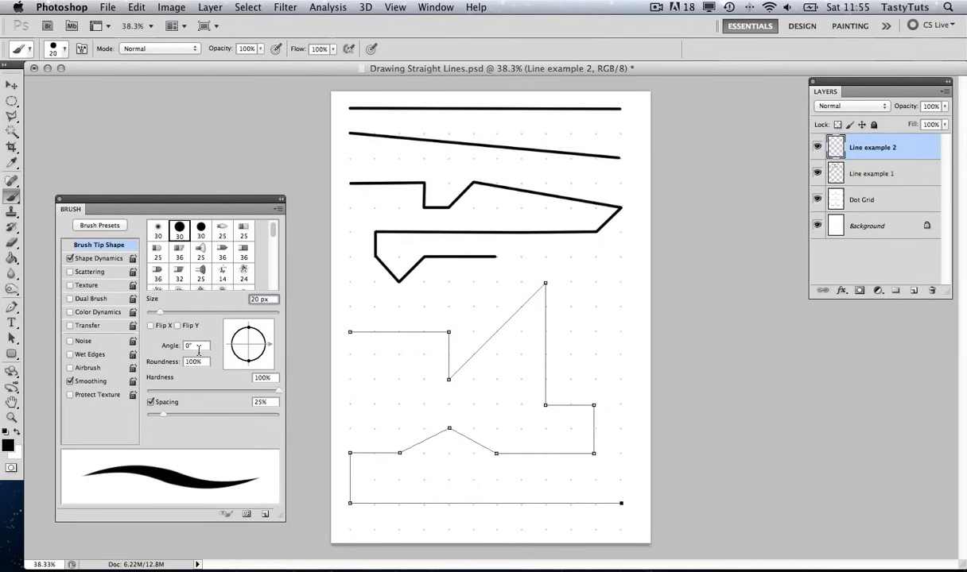
# Set the foreground colour to bright red.
pyautogui.click(8, 444)
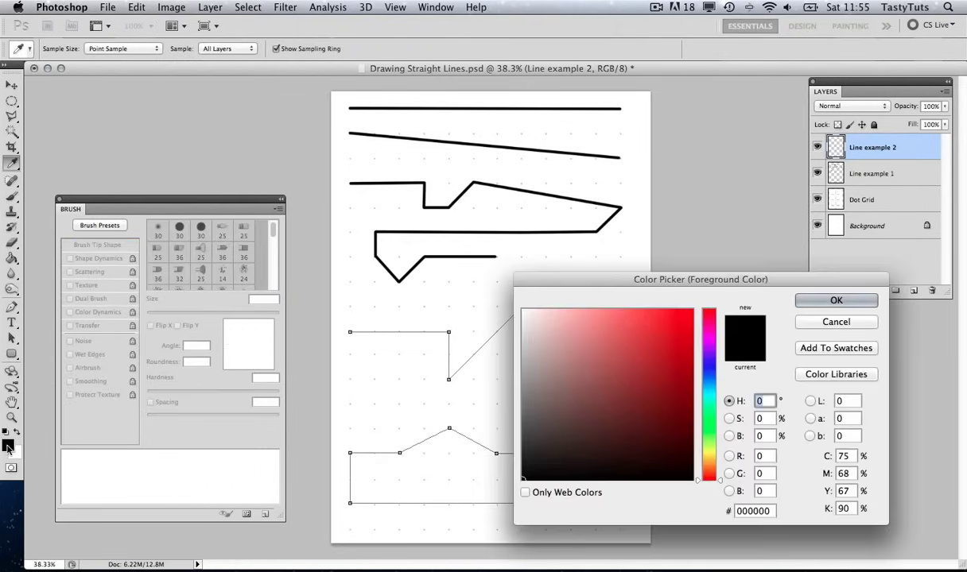
pyautogui.click(690, 316)
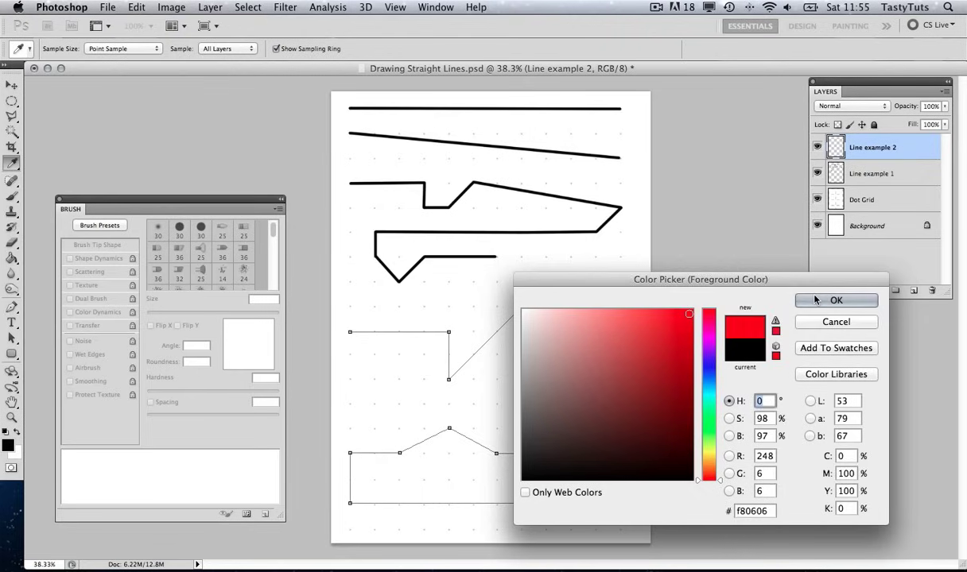
pyautogui.click(818, 300)
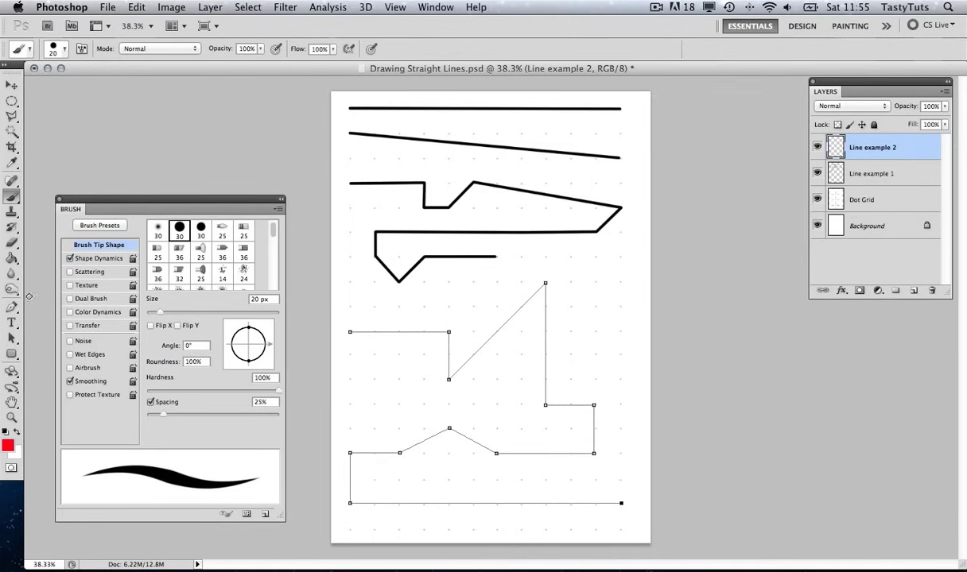
# Stroke the lower zigzag pen path with the red brush using Stroke Path, Tool: Brush.
pyautogui.press('p')
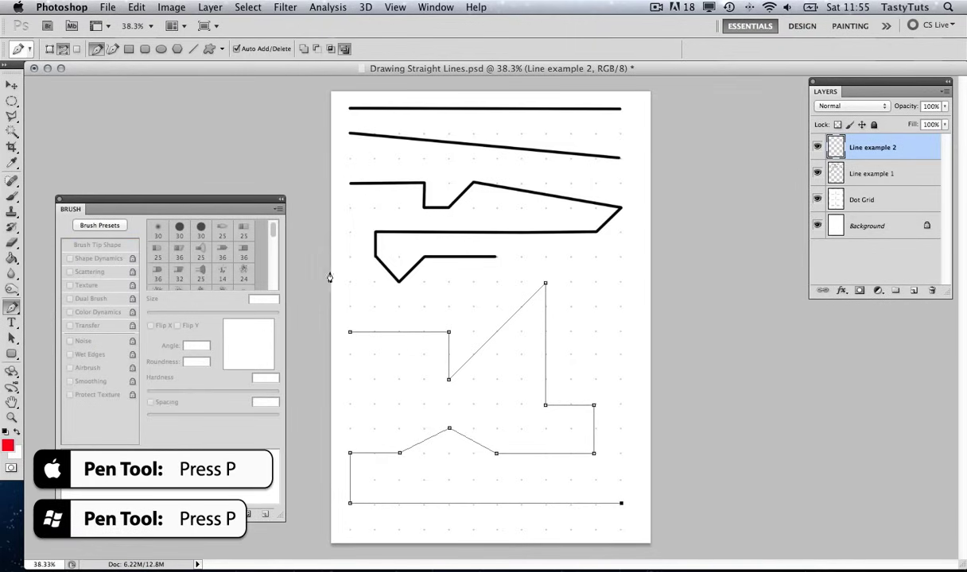
pyautogui.rightClick(404, 338)
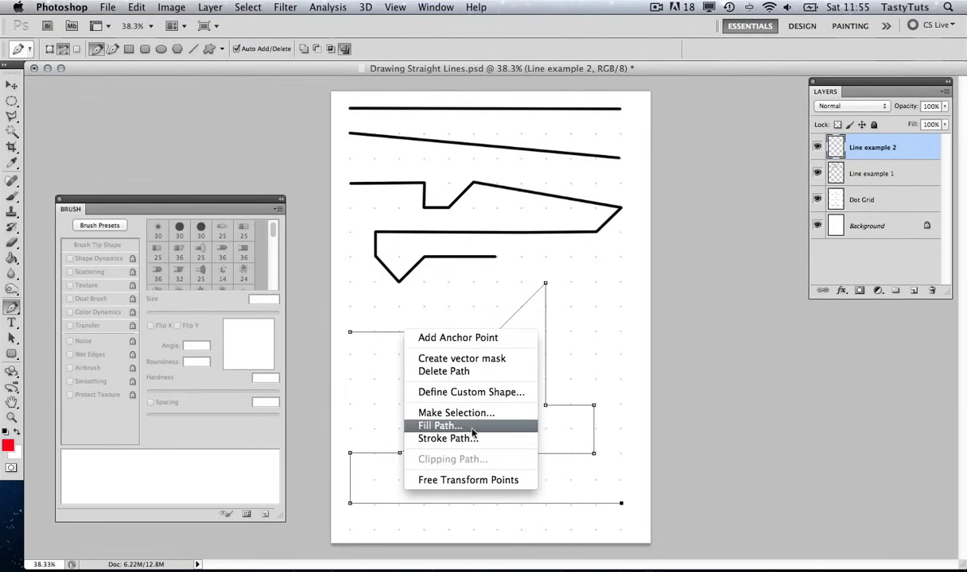
pyautogui.click(445, 439)
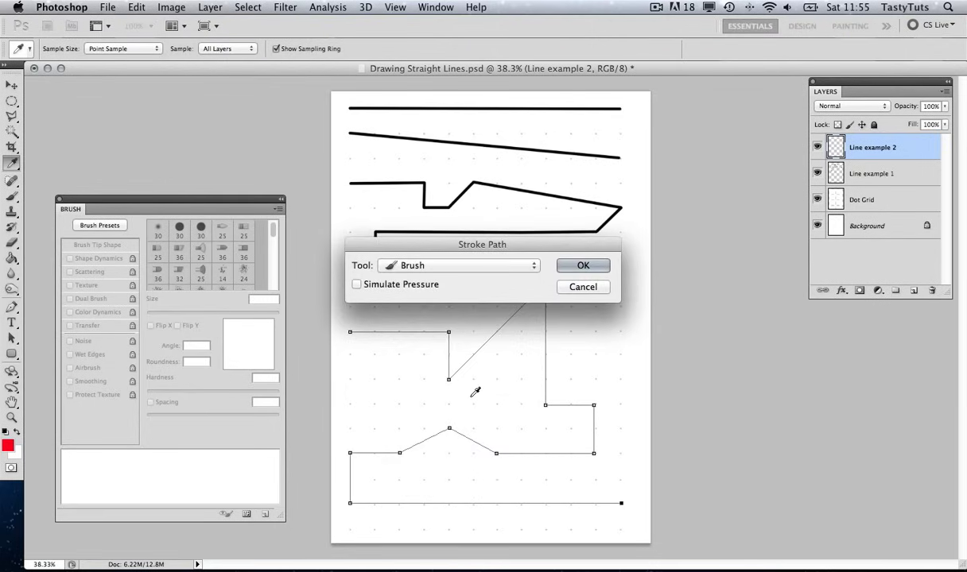
pyautogui.moveTo(467, 243); pyautogui.dragTo(462, 234)
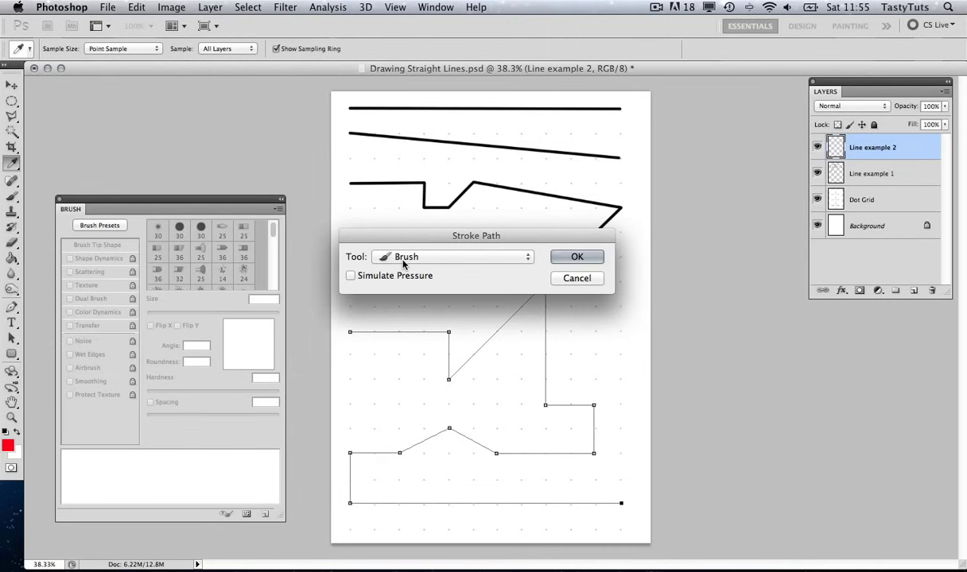
pyautogui.click(527, 257)
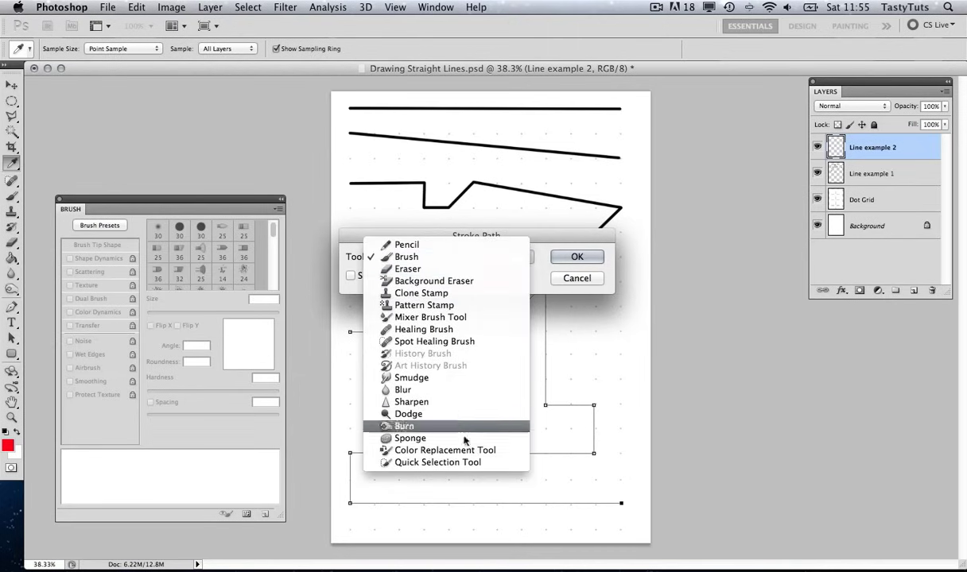
pyautogui.click(434, 259)
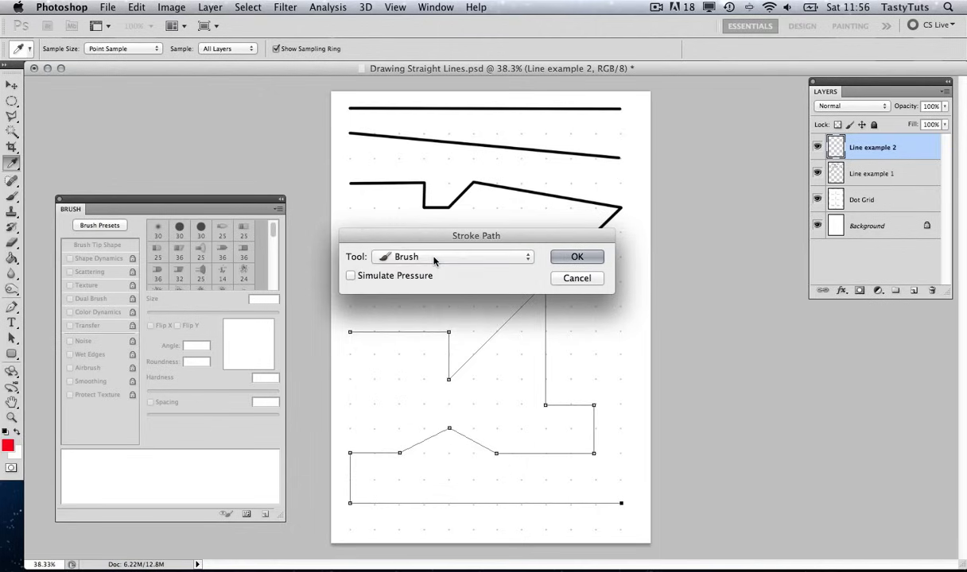
pyautogui.click(577, 257)
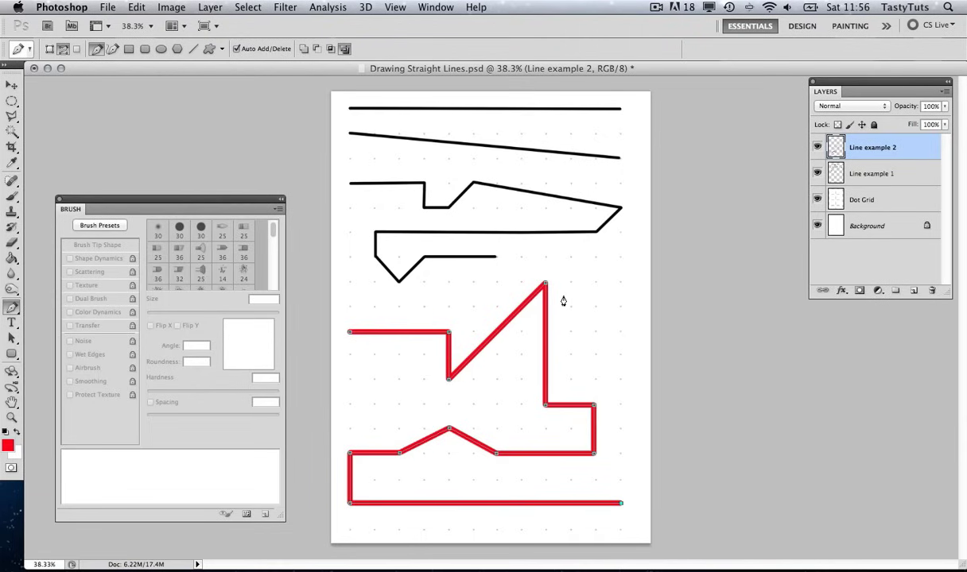
# Hide the path outline and nudge the red zigzag on Line example 2 with the Move tool.
pyautogui.press('Return')
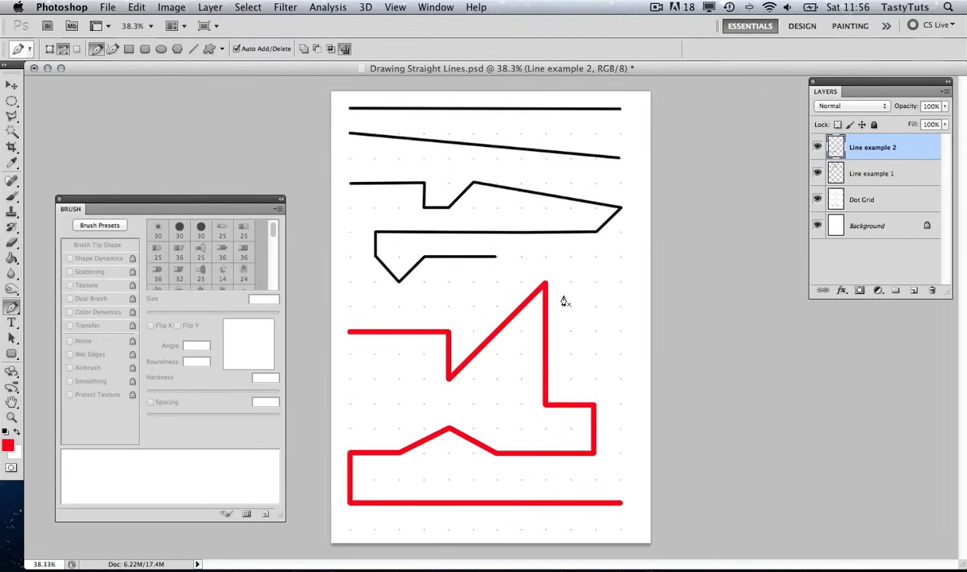
pyautogui.press('v')
pyautogui.moveTo(546, 313); pyautogui.dragTo(548, 313)
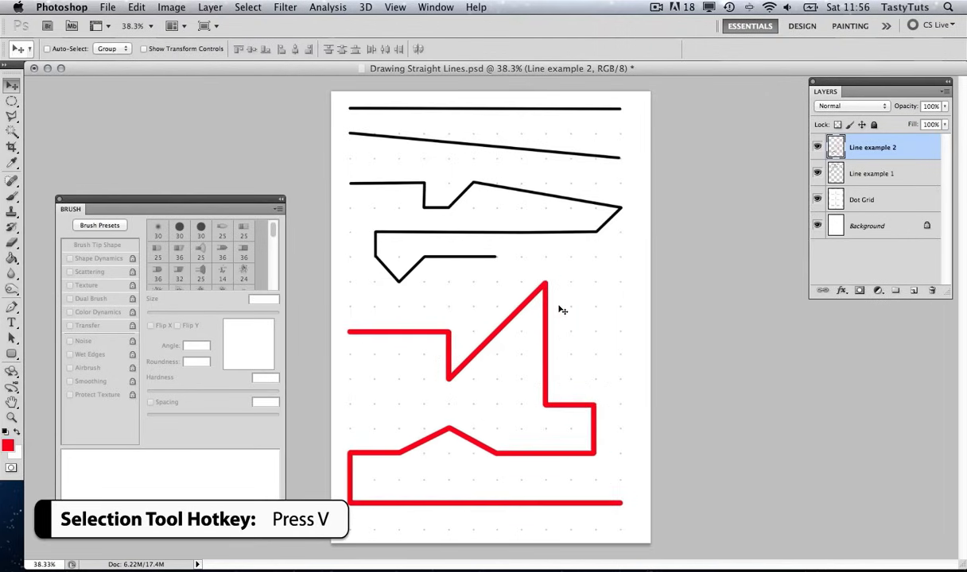